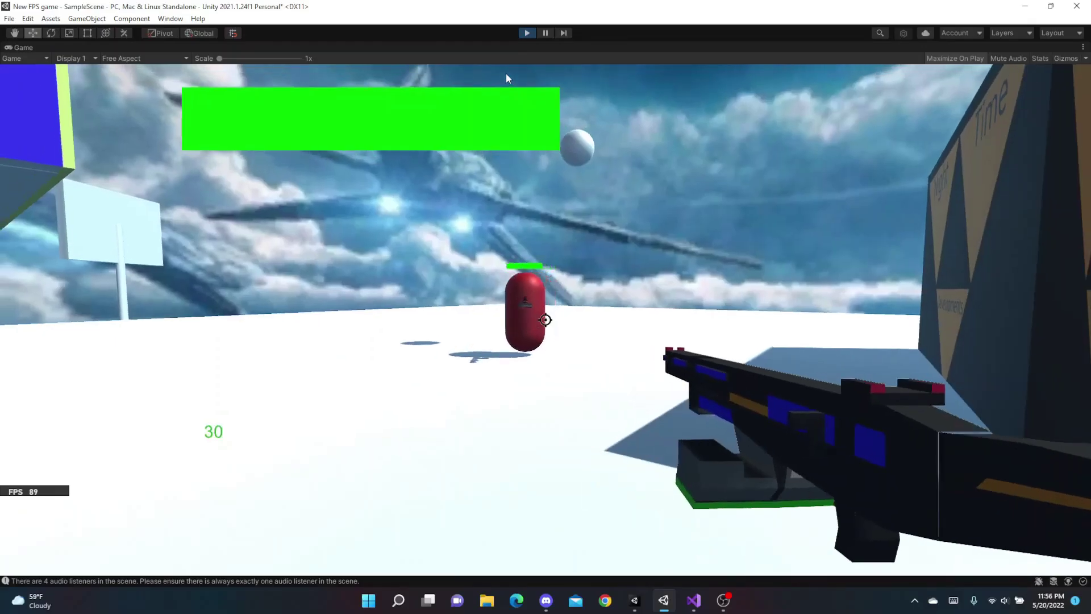
# Walk around the first project's level, shoot the red capsule, and switch to the blue-striped rifle
pyautogui.press('w')
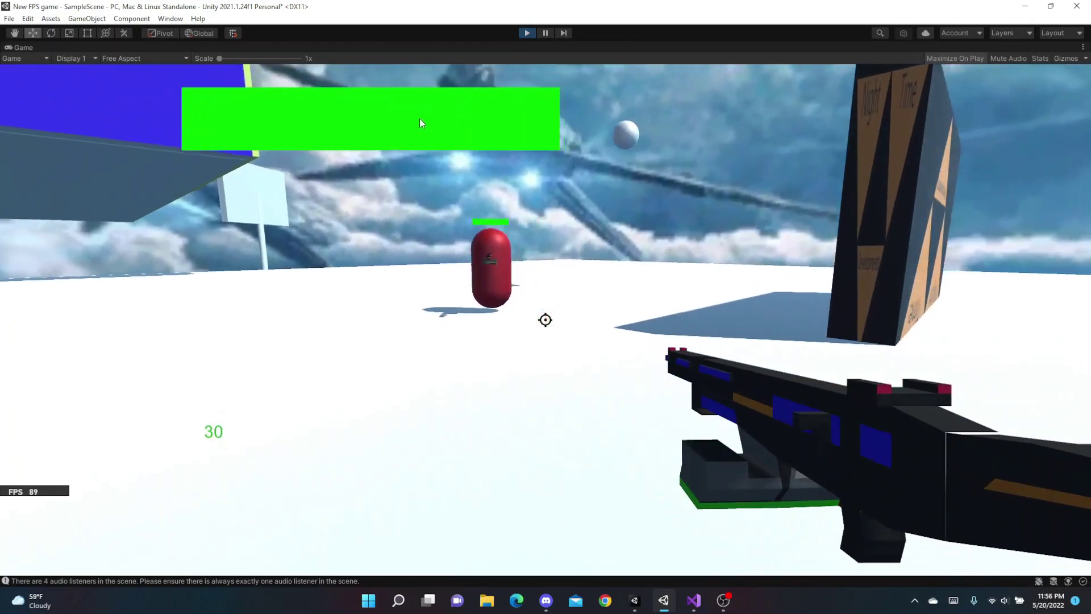
pyautogui.press('a')
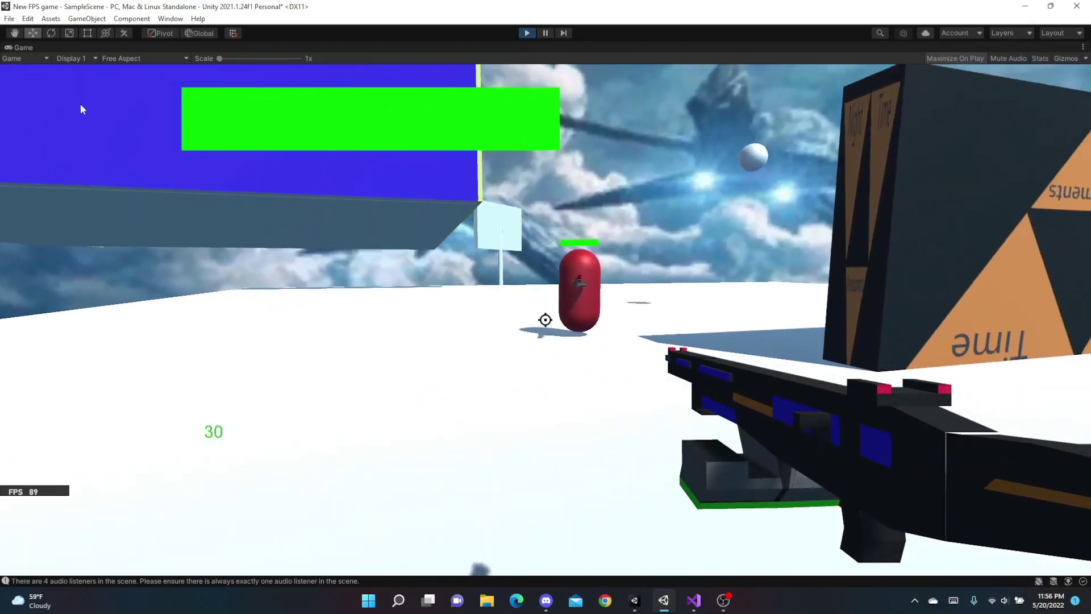
pyautogui.press('s')
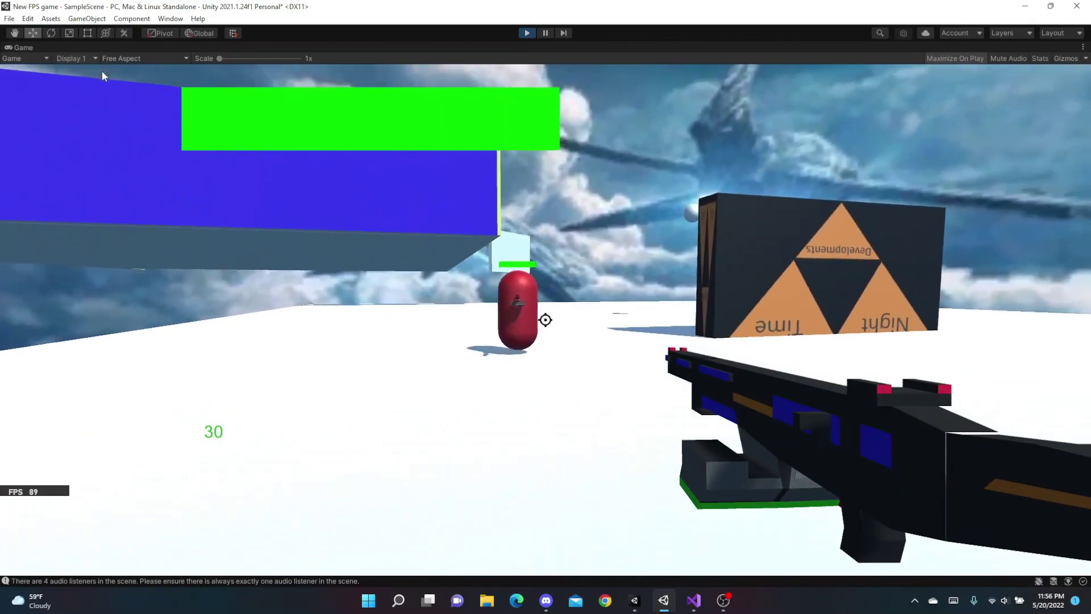
pyautogui.click(102, 71)
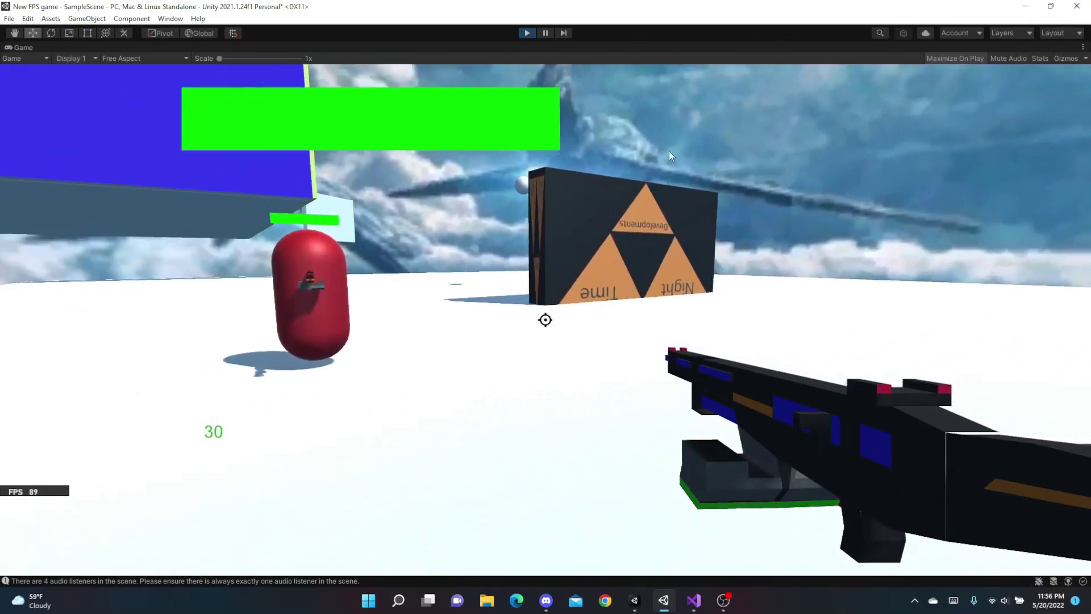
pyautogui.click(425, 135)
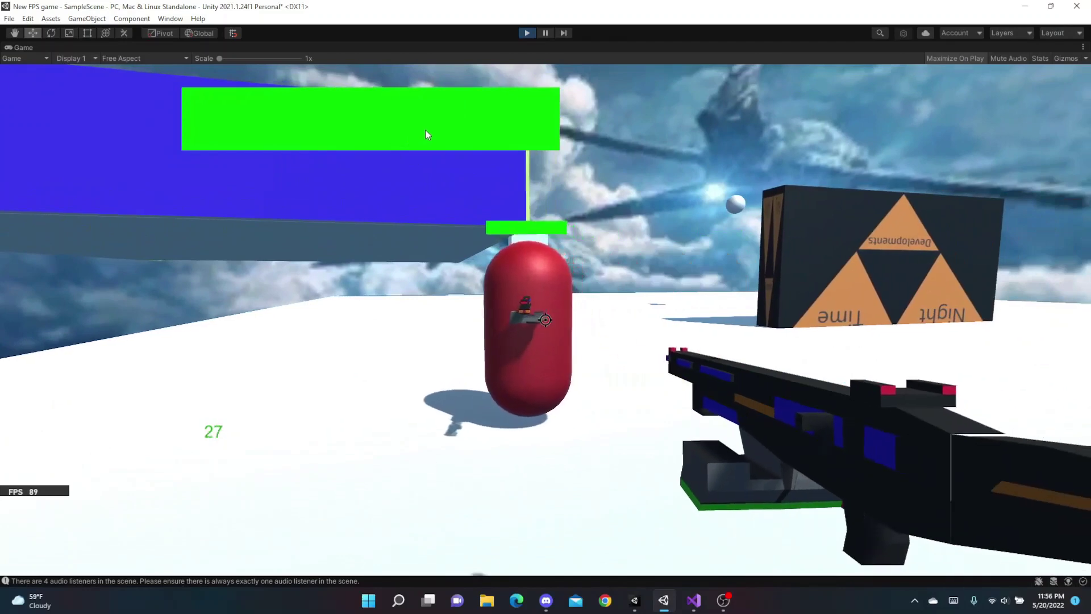
pyautogui.press('d')
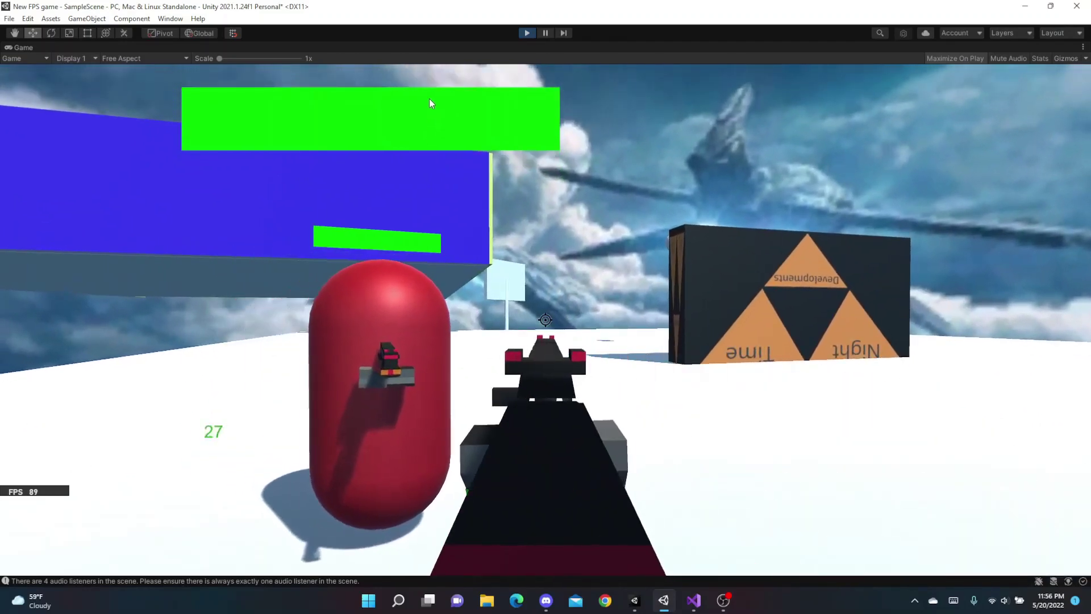
pyautogui.press('2')
pyautogui.press('a')
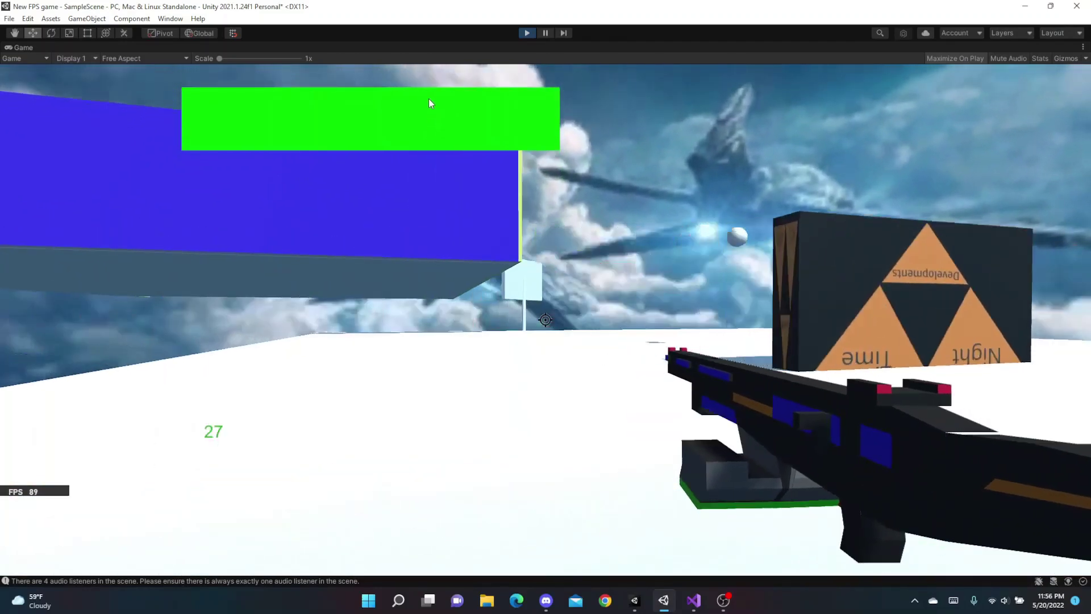
pyautogui.press('a')
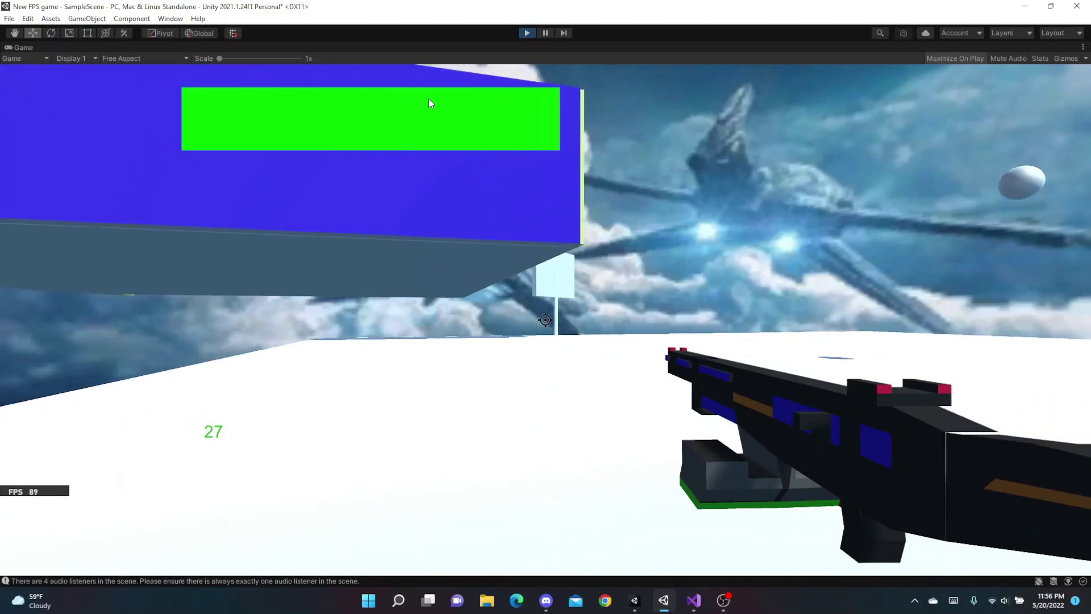
pyautogui.press('d')
pyautogui.press('w')
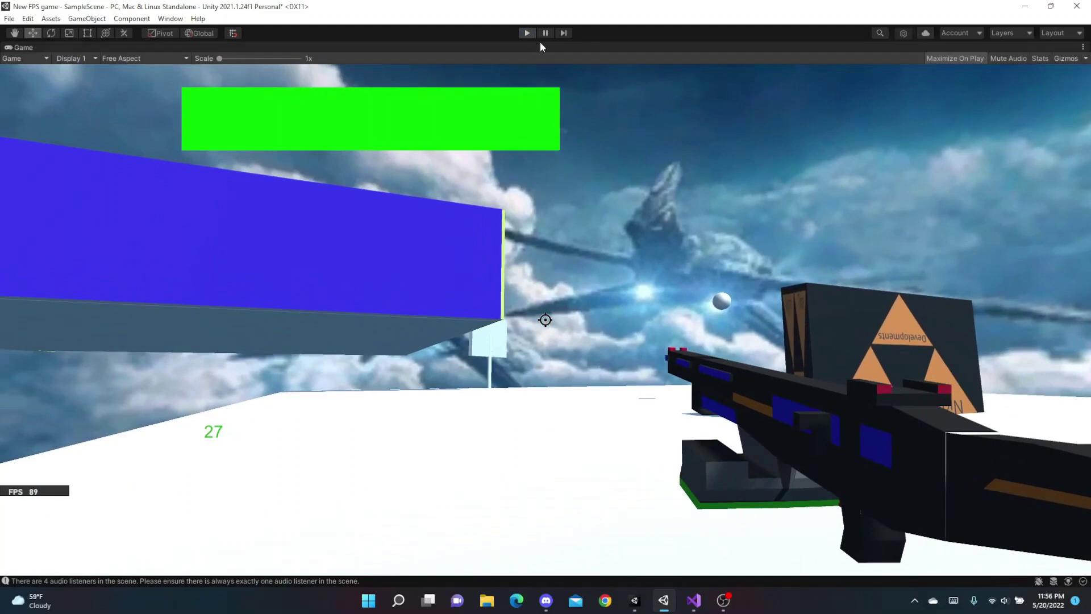
# Stop the current play test and start playing the project 2 game
pyautogui.click(539, 39)
pyautogui.click(637, 602)
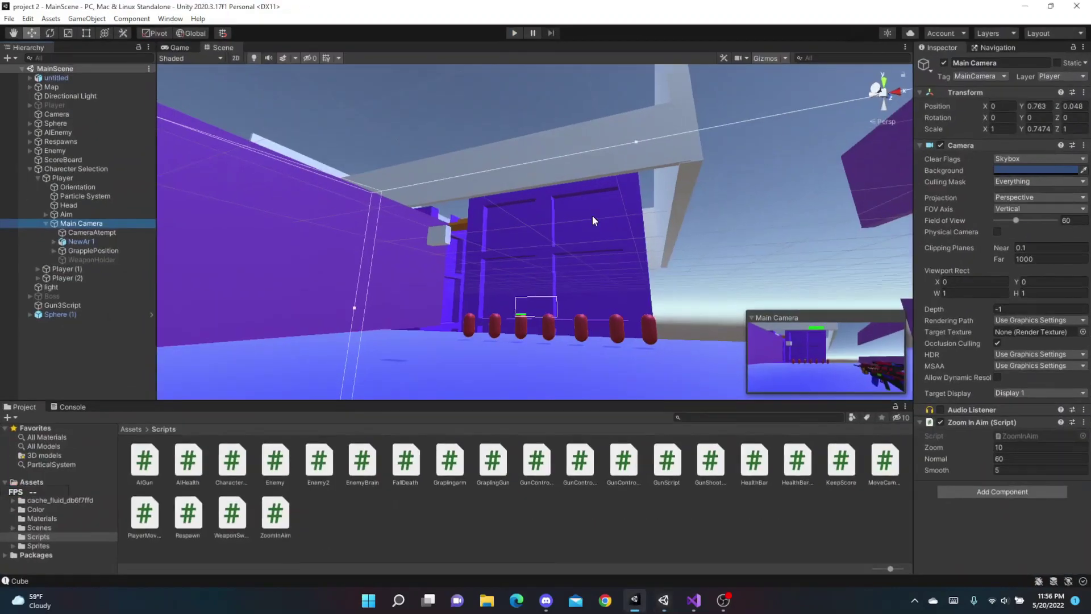
pyautogui.click(515, 33)
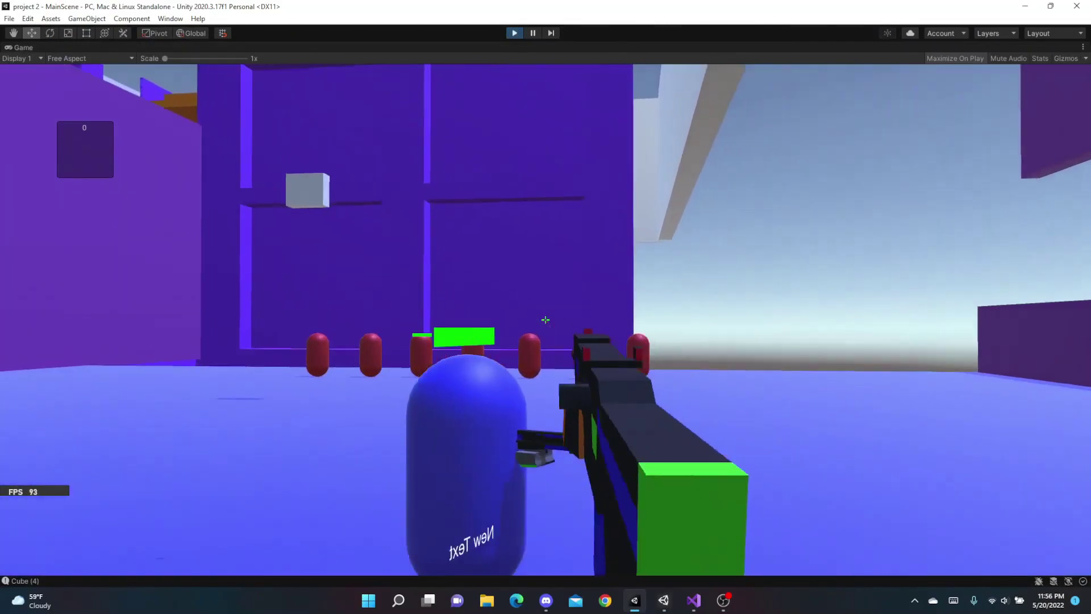
# Aim down sights to zoom and fire bursts at the blue capsule
pyautogui.press('s')
pyautogui.click(546, 320)
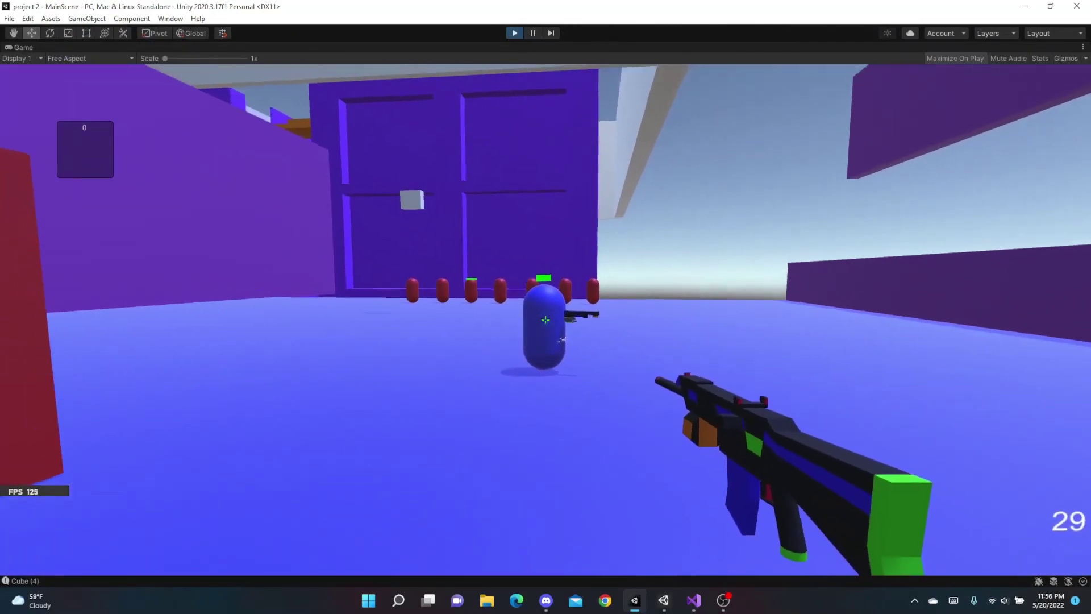
pyautogui.rightClick(545, 320)
pyautogui.rightClick(546, 320)
pyautogui.press('w')
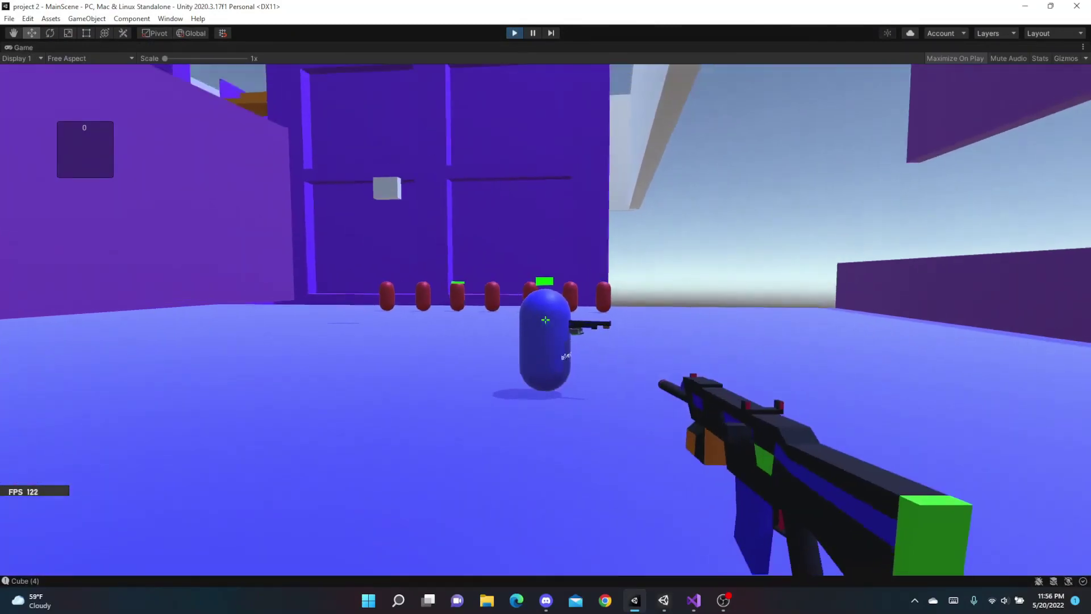
pyautogui.press('s')
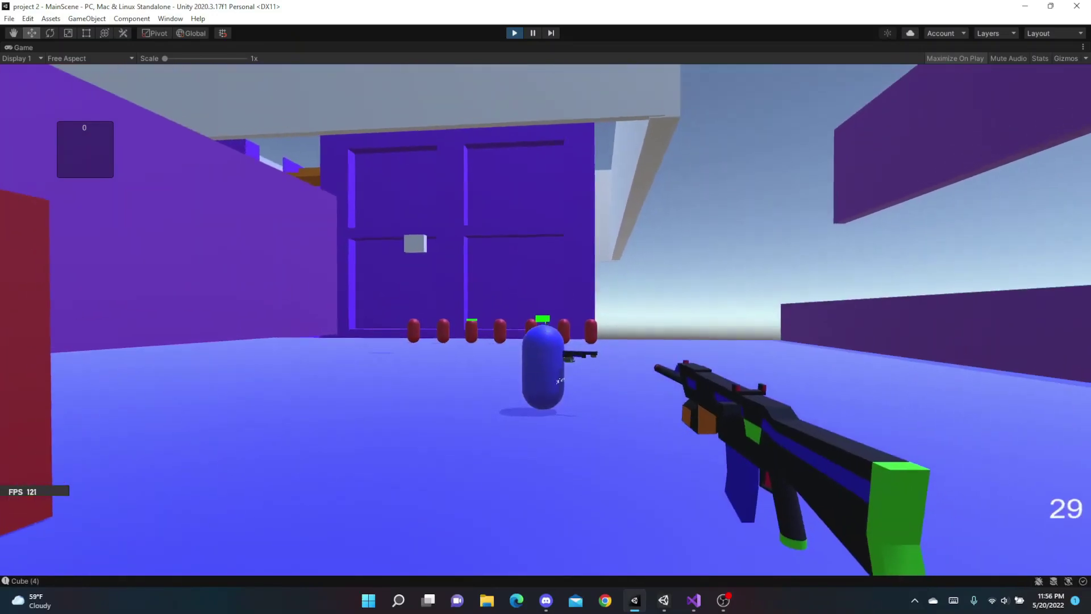
pyautogui.rightClick(546, 319)
pyautogui.click(545, 319)
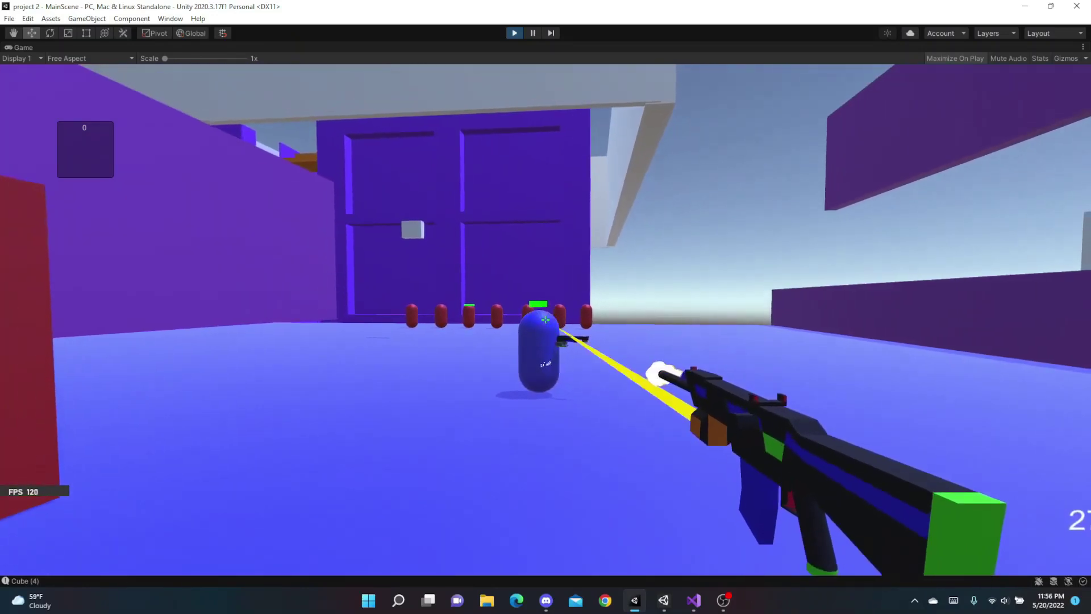
pyautogui.rightClick(545, 320)
pyautogui.click(546, 320)
pyautogui.rightClick(545, 320)
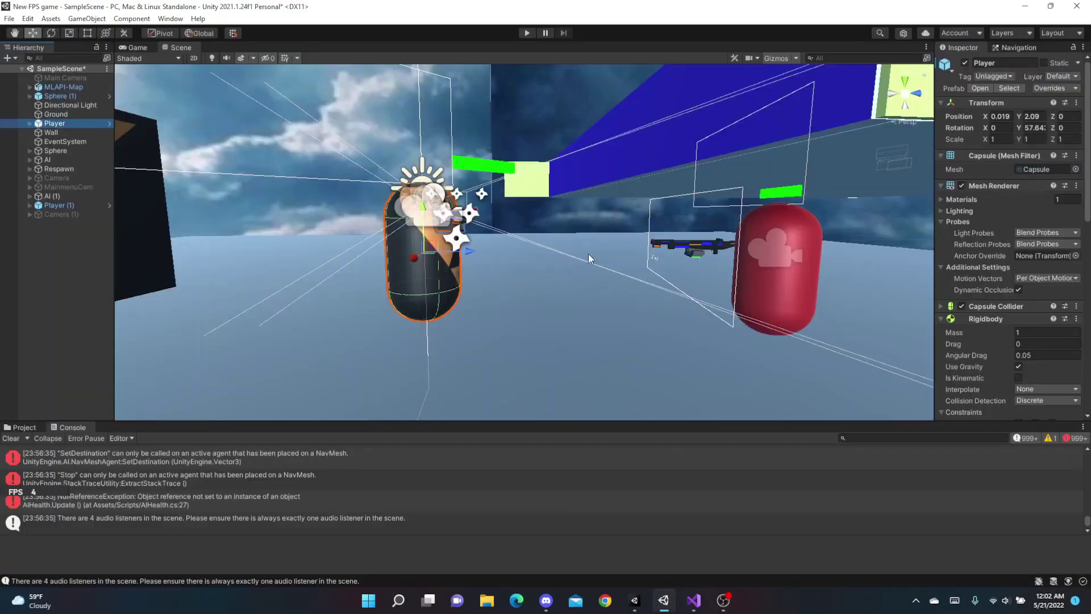
# Inspect the Player's Camera, review the ZoomInAim script doc from Discord, then return to Unity
pyautogui.click(28, 125)
pyautogui.click(64, 132)
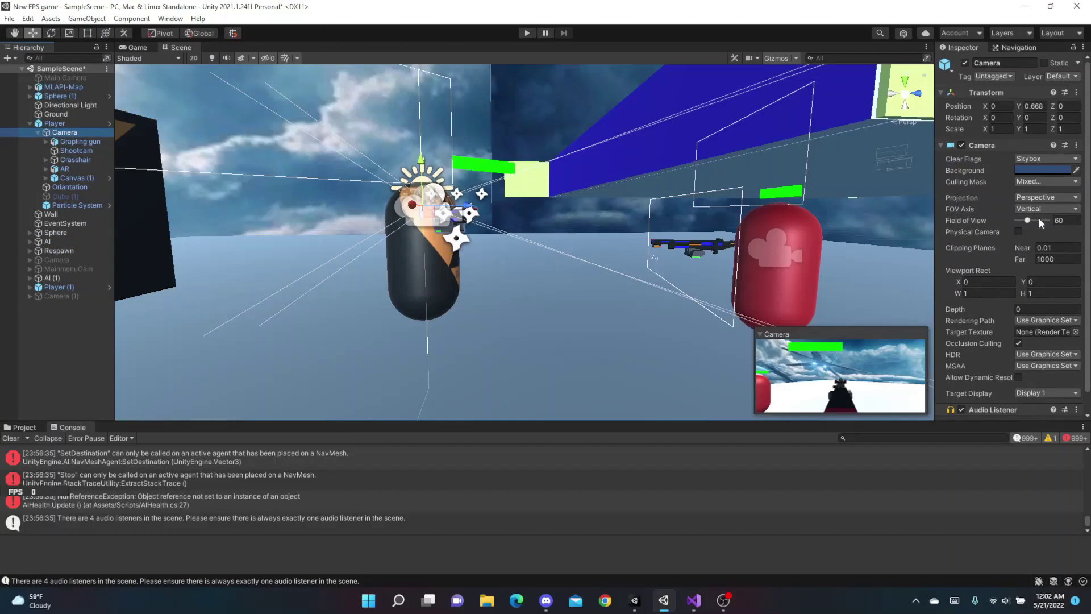
pyautogui.scroll(-1, 1039, 219)
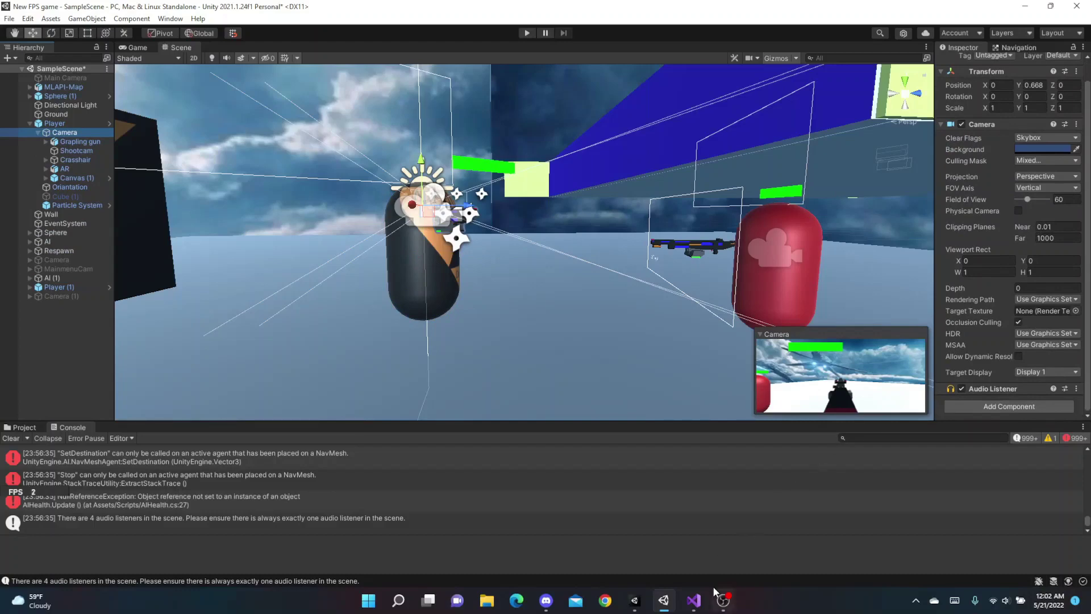
pyautogui.click(544, 603)
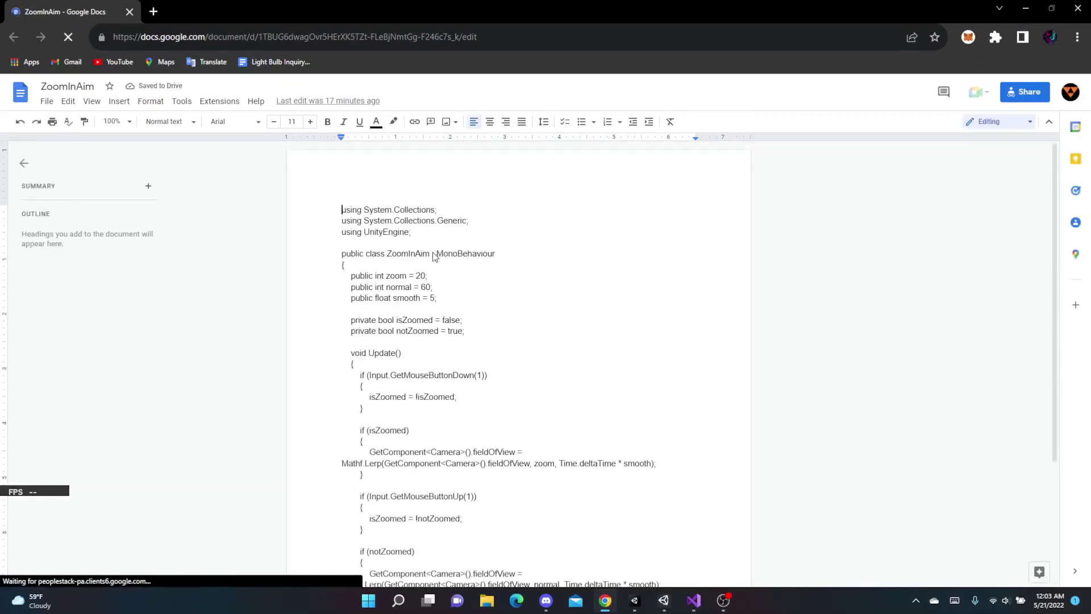
pyautogui.moveTo(430, 256); pyautogui.dragTo(391, 260)
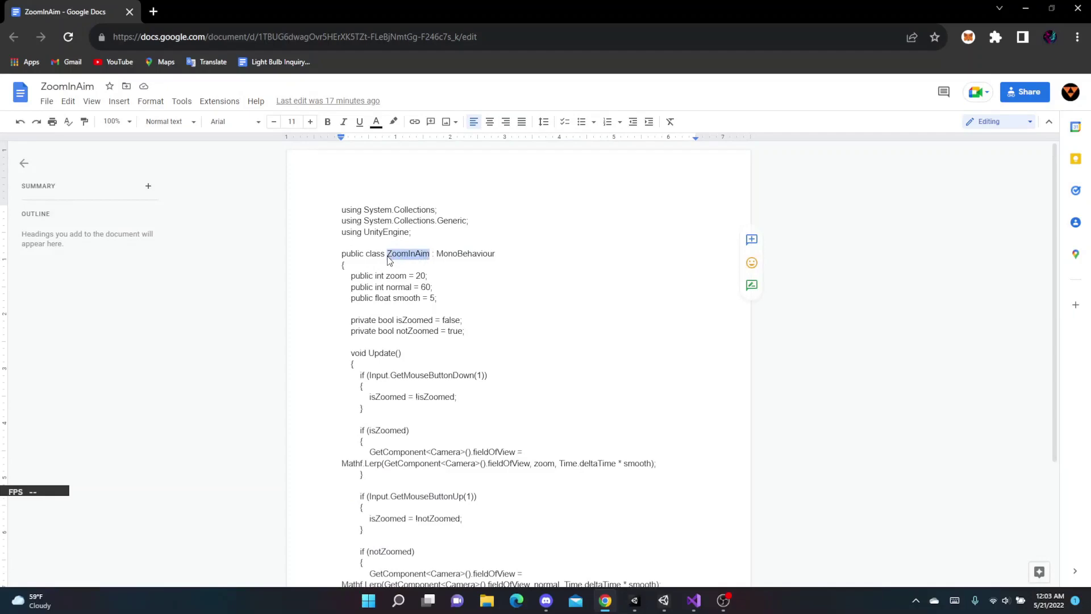
pyautogui.click(1029, 4)
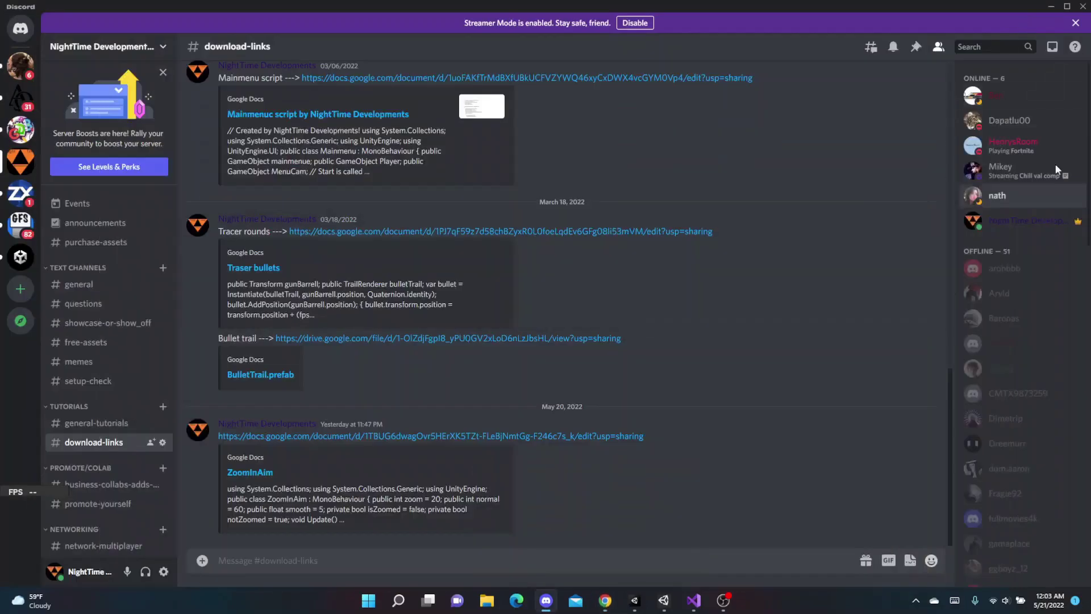
pyautogui.click(1051, 7)
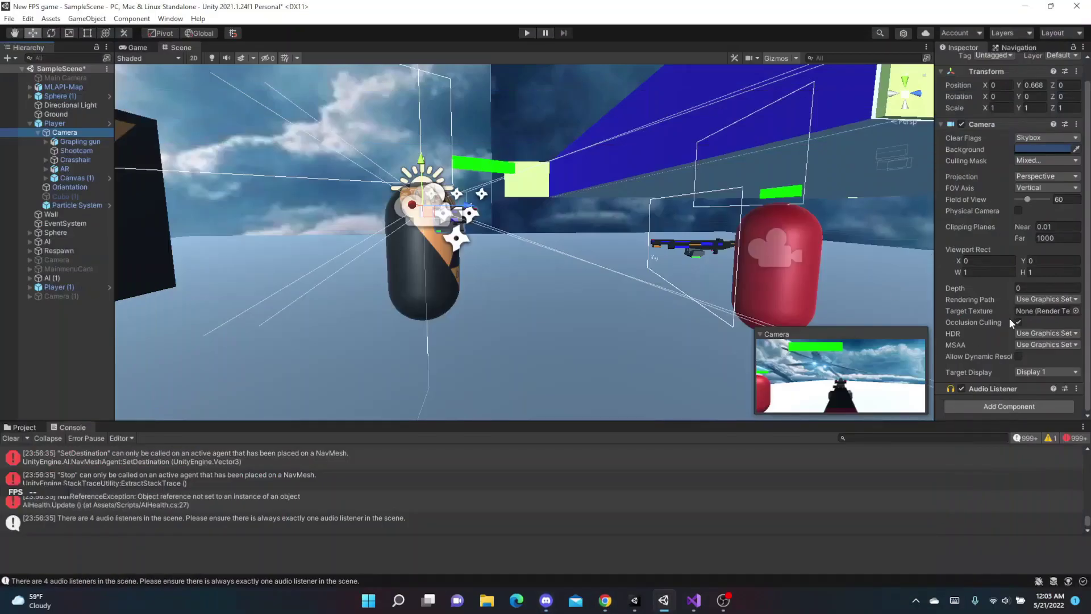
# Create and attach a new 'ZoomInAim' script to the Camera, then open it from Project assets
pyautogui.click(993, 408)
pyautogui.write('ZoomInAim')
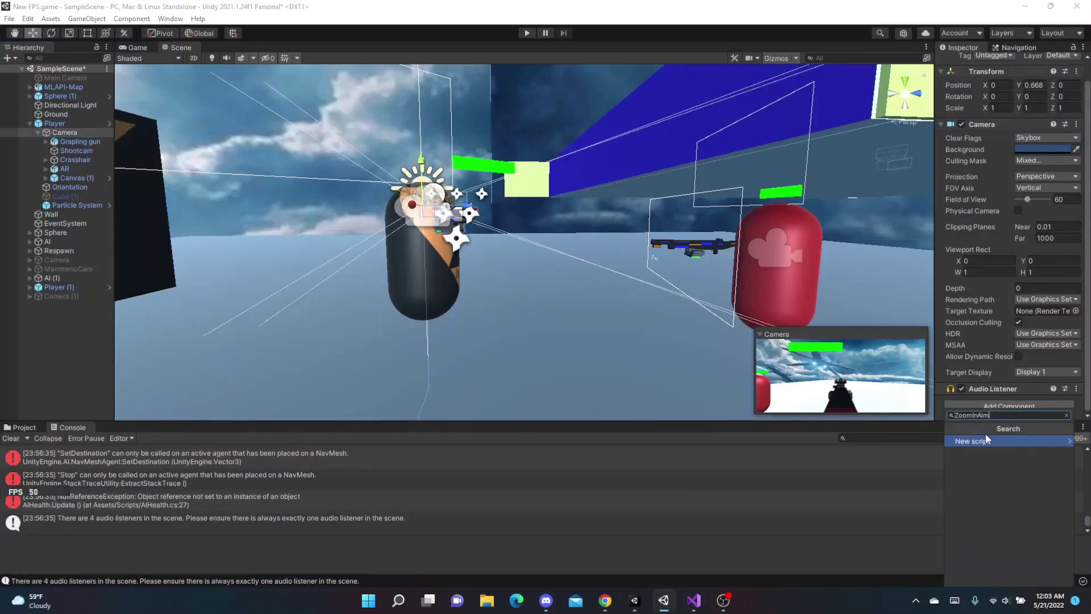
pyautogui.click(982, 445)
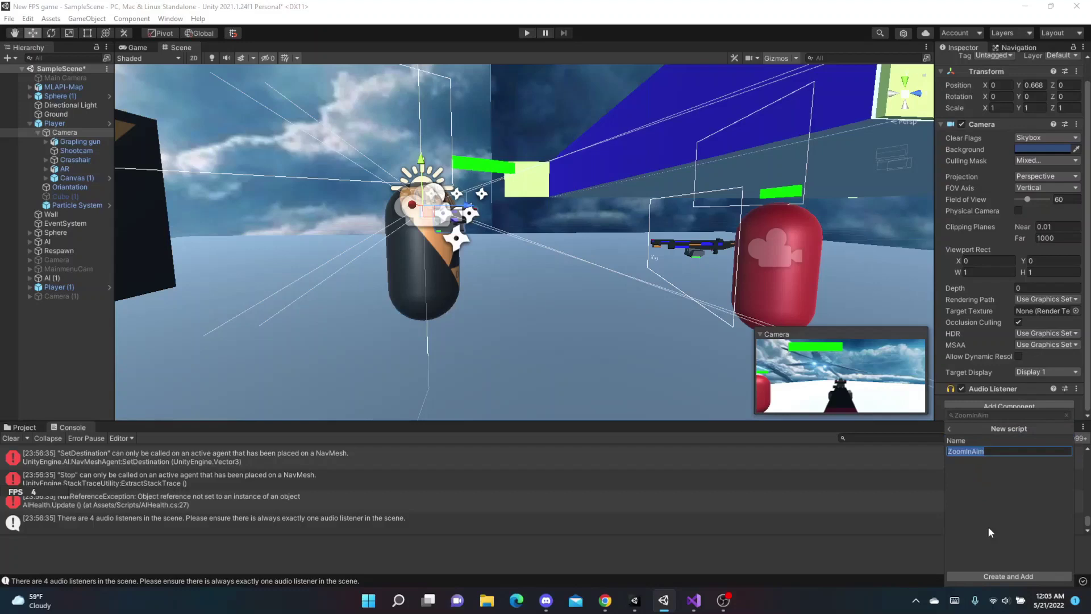
pyautogui.click(1006, 575)
pyautogui.scroll(-2, 1019, 350)
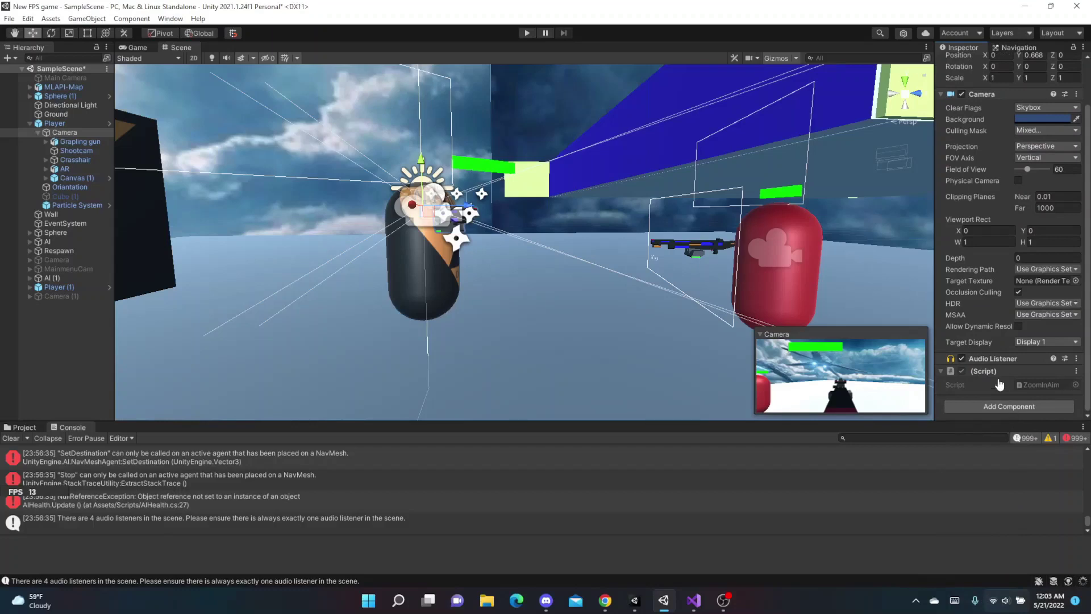
pyautogui.click(25, 427)
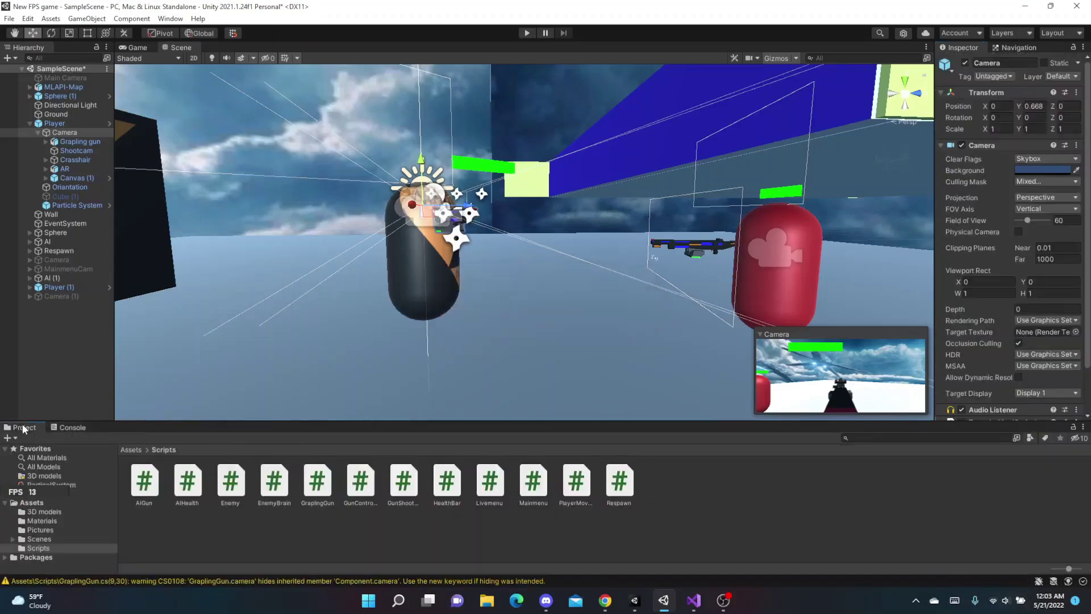
pyautogui.scroll(-2, 1033, 350)
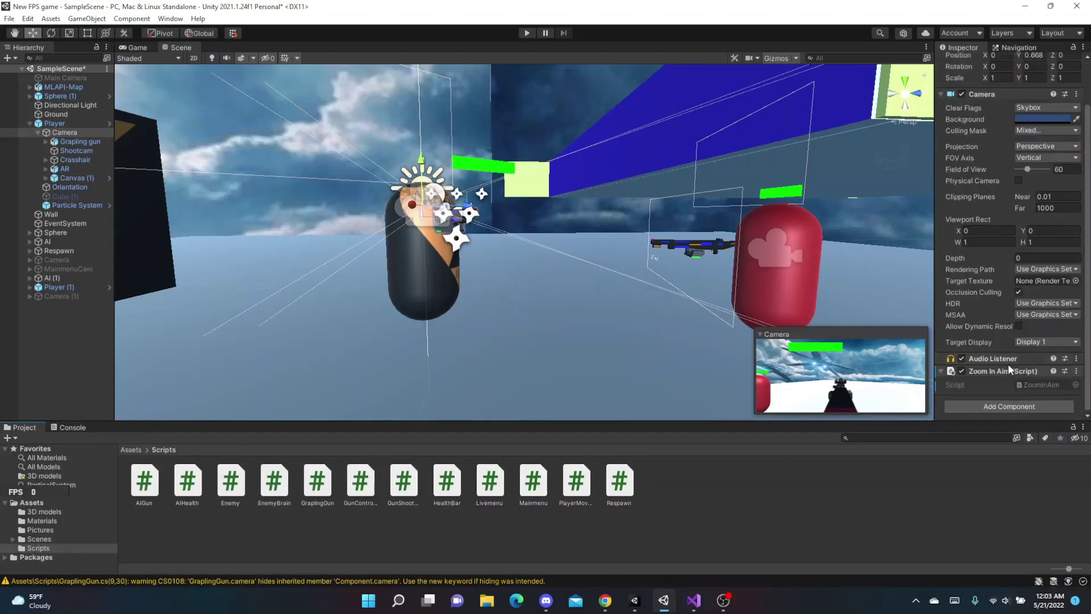
pyautogui.doubleClick(1022, 380)
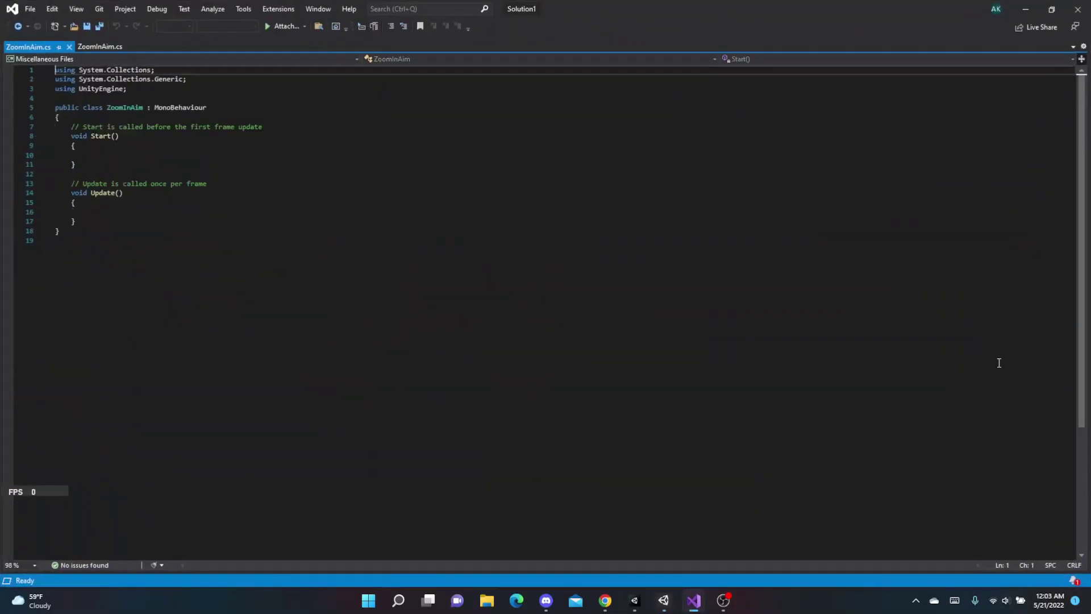
# In the Google Doc, set the selection start at the top of the ZoomInAim code
pyautogui.click(604, 600)
pyautogui.doubleClick(336, 196)
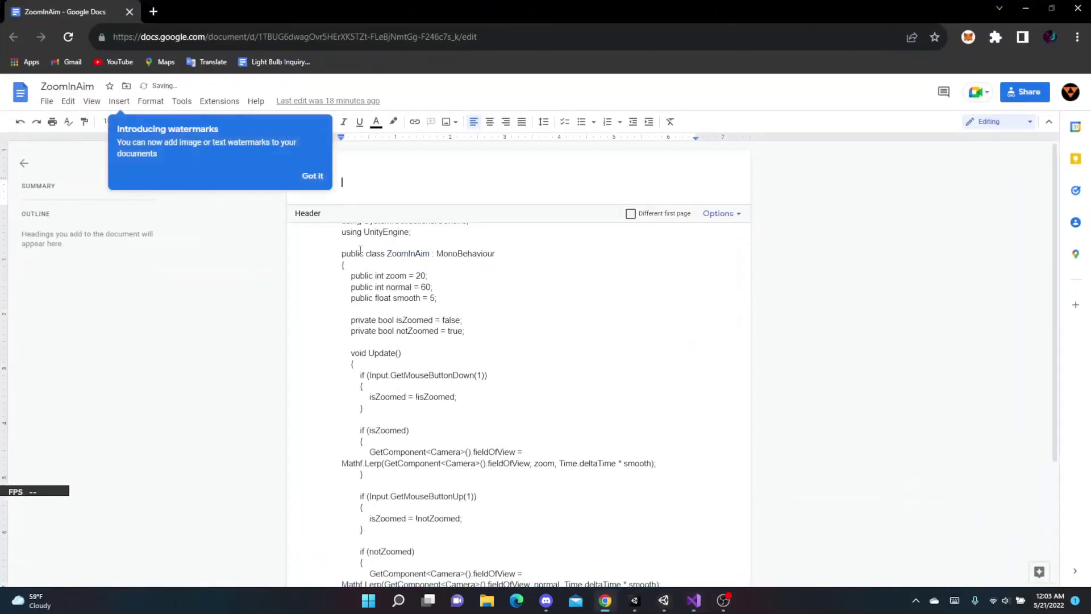
pyautogui.click(330, 225)
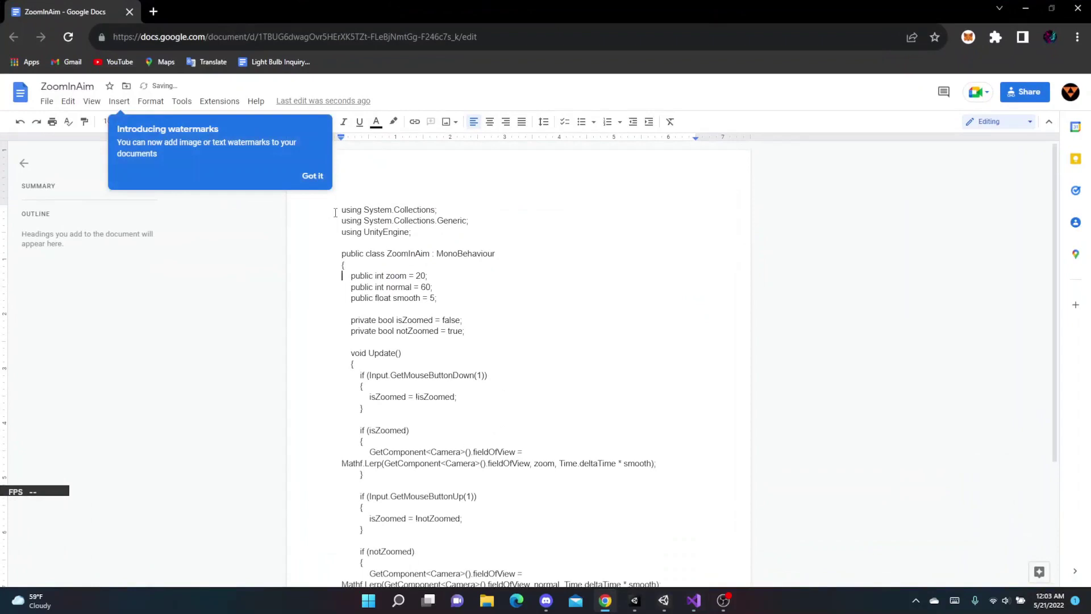
pyautogui.moveTo(336, 212); pyautogui.dragTo(416, 462)
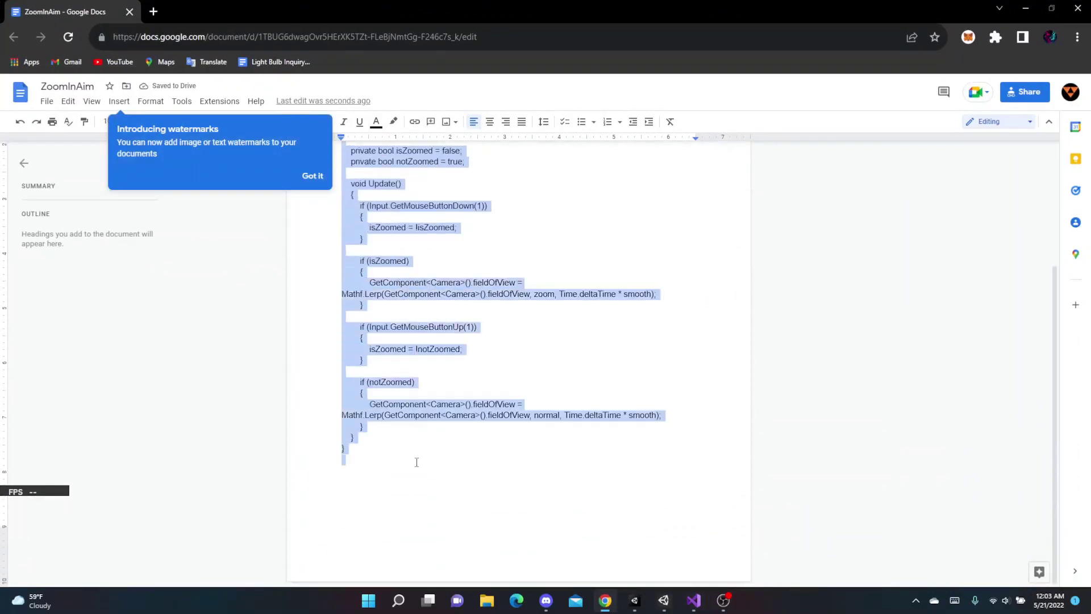
# Overwrite the ZoomInAim template with the pasted zoom code, save, and minimize Visual Studio
pyautogui.click(1025, 9)
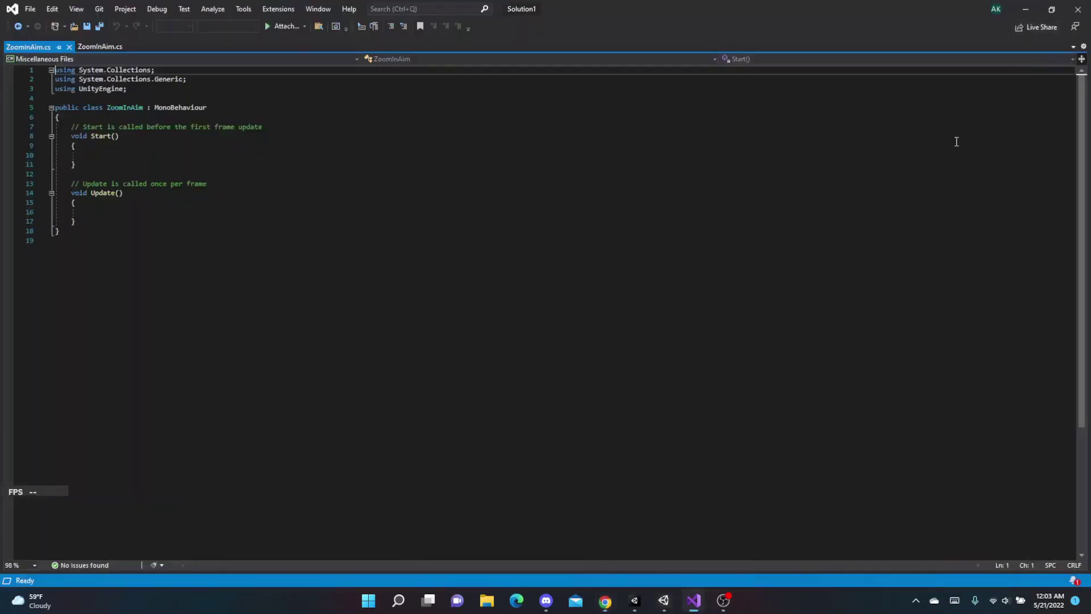
pyautogui.moveTo(48, 288); pyautogui.dragTo(17, 70)
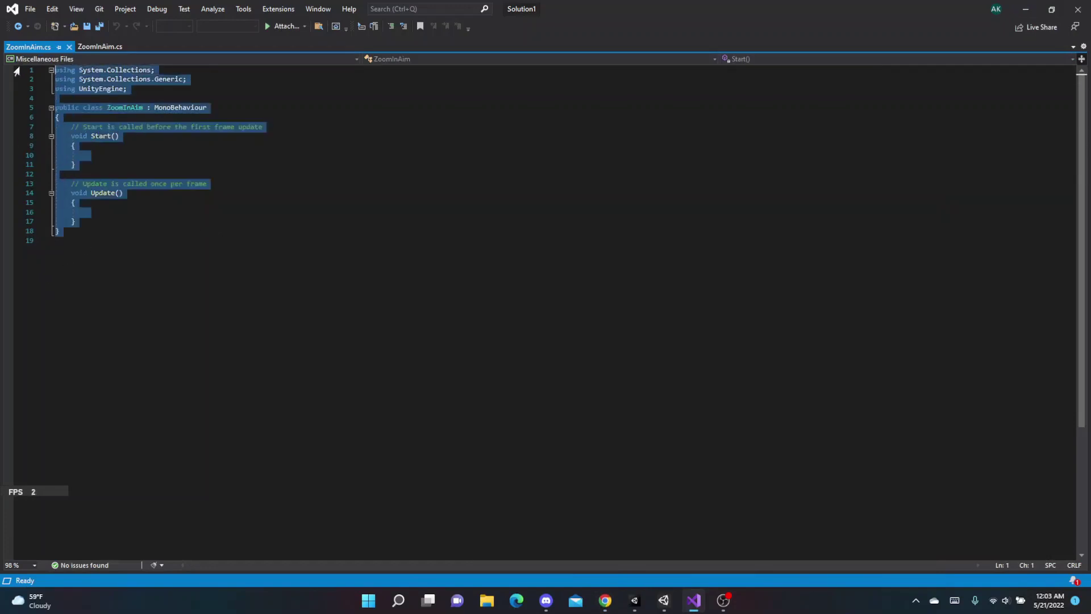
pyautogui.write('using System.Collections; using System.Collections.Generic; using UnityEngine;  public class ZoomInAim : MonoBehaviour {     public int zoom = 20;     public int normal = 60;     public float smooth = 5;      private bool isZoomed = false;     private bool notZoomed = true;      void Update()     {         if (Input.GetMouseButtonDown(1))         {             isZoomed = !isZoomed;         }          if (isZoomed)         {             GetComponent<Camera>().fieldOfView = Mathf.Lerp(GetComponent<Camera>().fieldOfView, zoom, Time.deltaTime * smooth);         }          if (Input.GetMouseButtonUp(1))         {             isZoomed = !notZoomed;         }          if (notZoomed)         {             GetComponent<Camera>().fieldOfView = Mathf.Lerp(GetComponent<Camera>().fieldOfView, normal, Time.deltaTime * smooth);         }     } }')
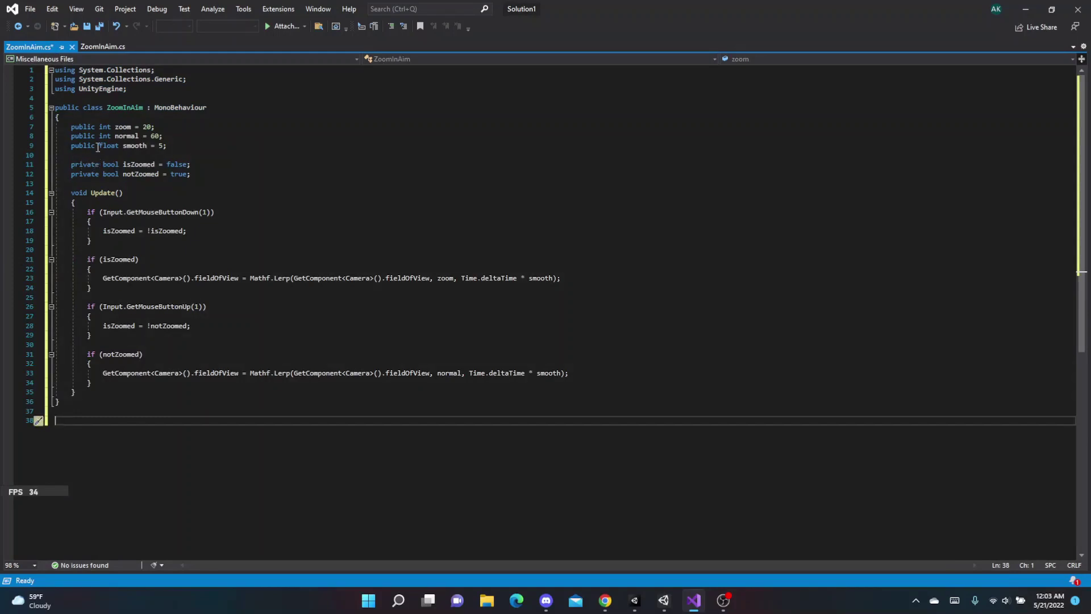
pyautogui.hotkey('ctrl', 's')
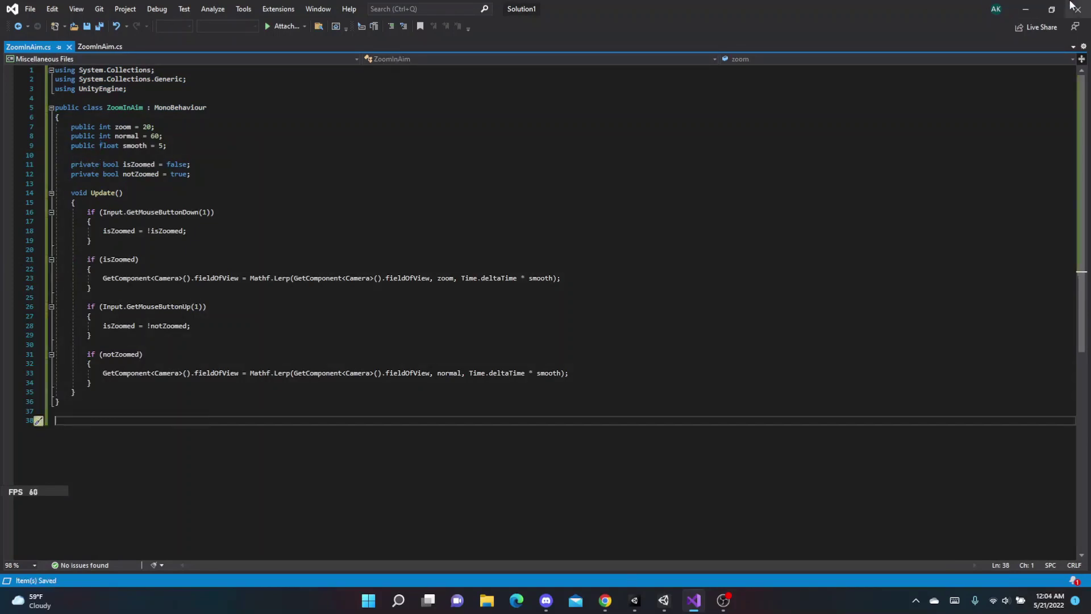
pyautogui.click(1026, 9)
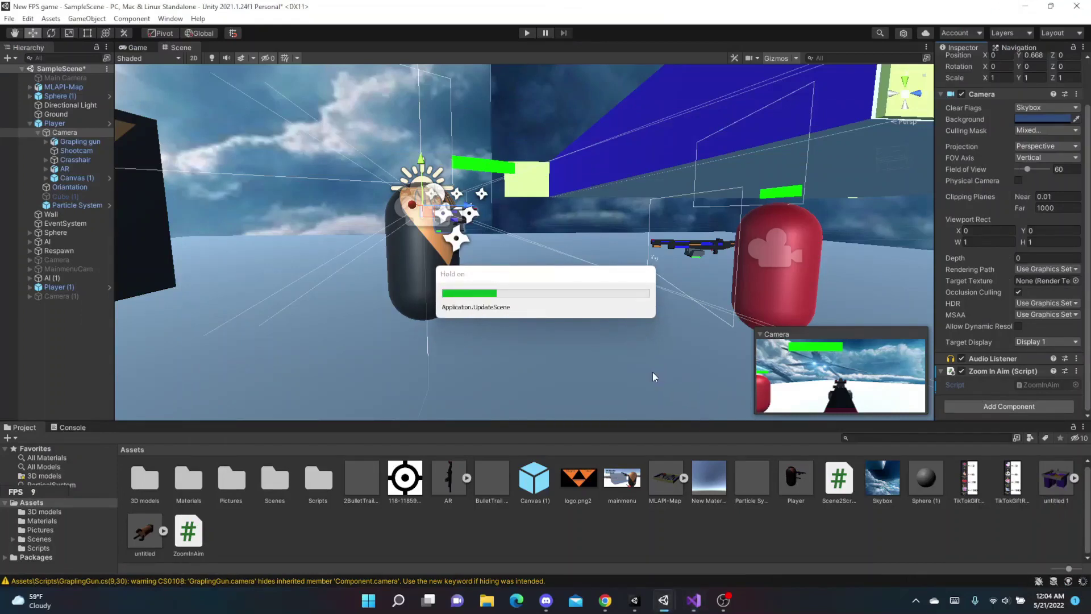
pyautogui.scroll(-3, 1007, 297)
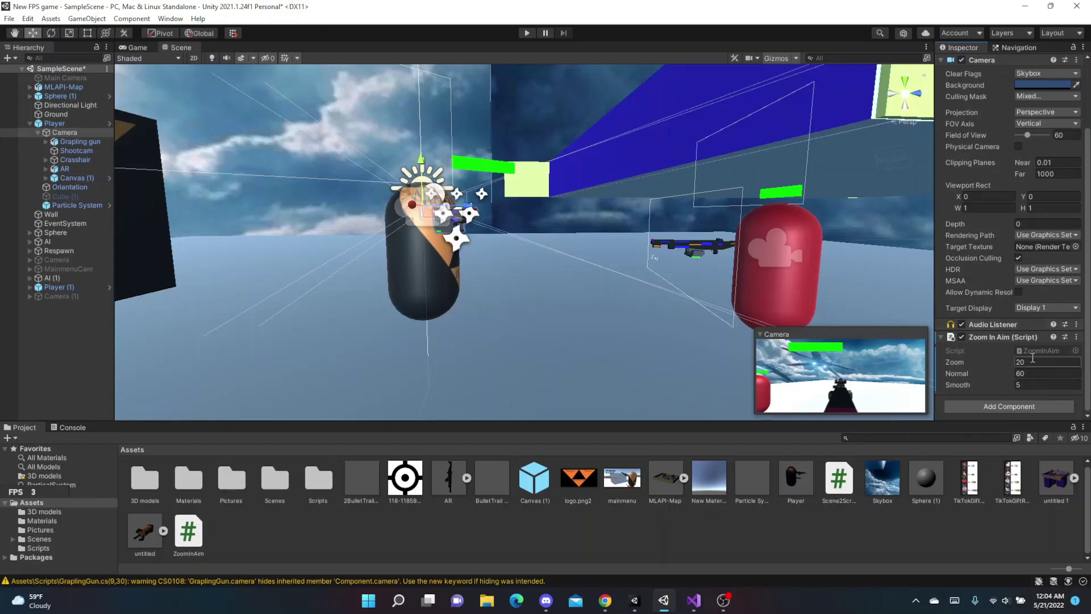
# Enter Play mode to test the Zoom 20, Normal 60, Smooth 5 aim settings
pyautogui.click(528, 34)
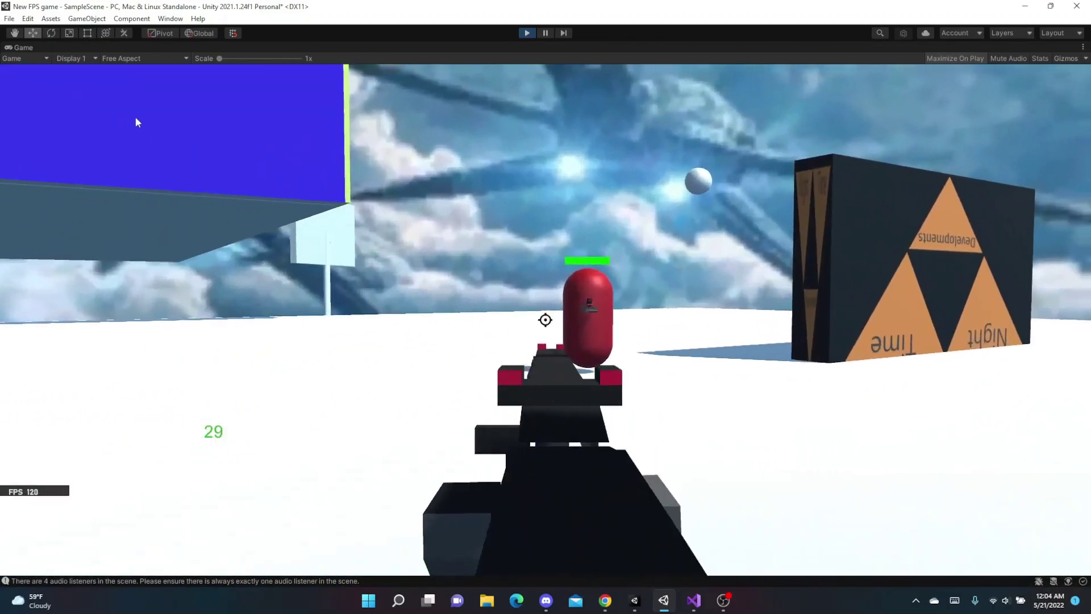
# Fire repeatedly at the red enemy, then press R
pyautogui.moveTo(173, 100); pyautogui.dragTo(125, 102)
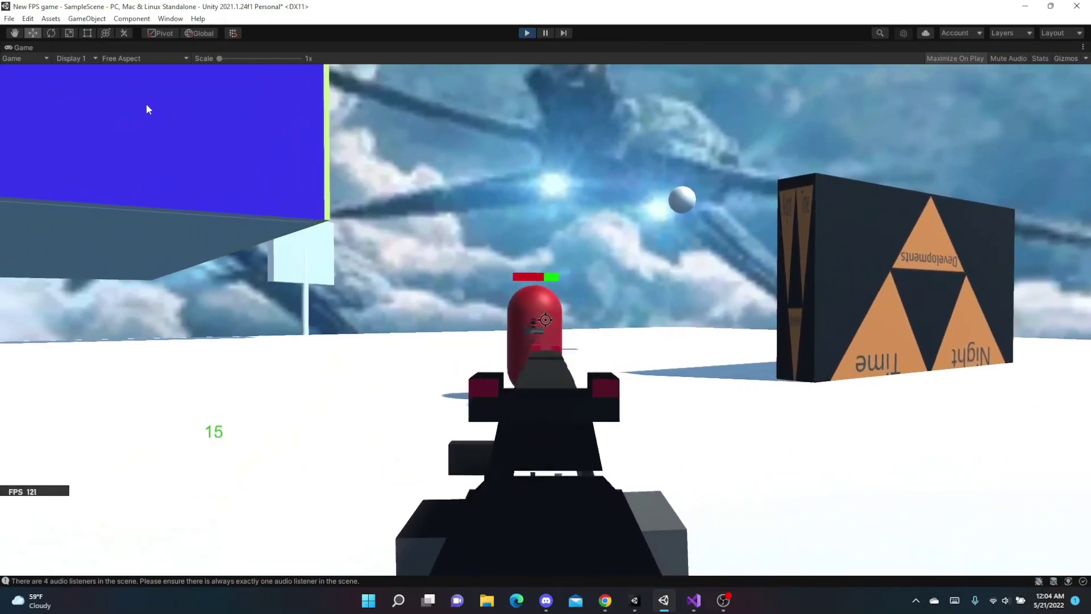
pyautogui.scroll(1, 125, 102)
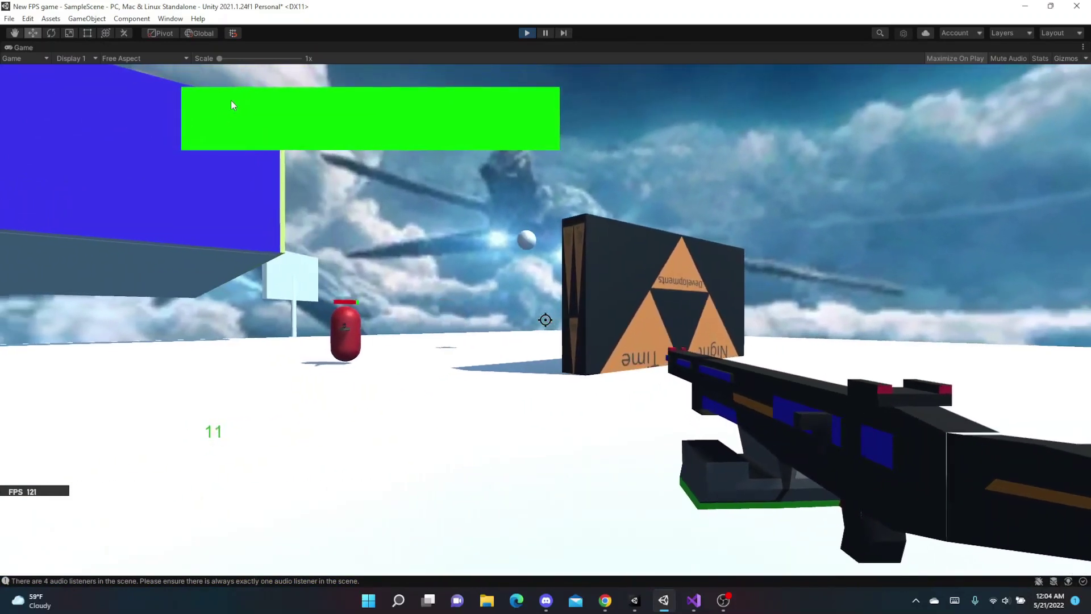
pyautogui.scroll(-1, 217, 102)
pyautogui.scroll(1, 217, 102)
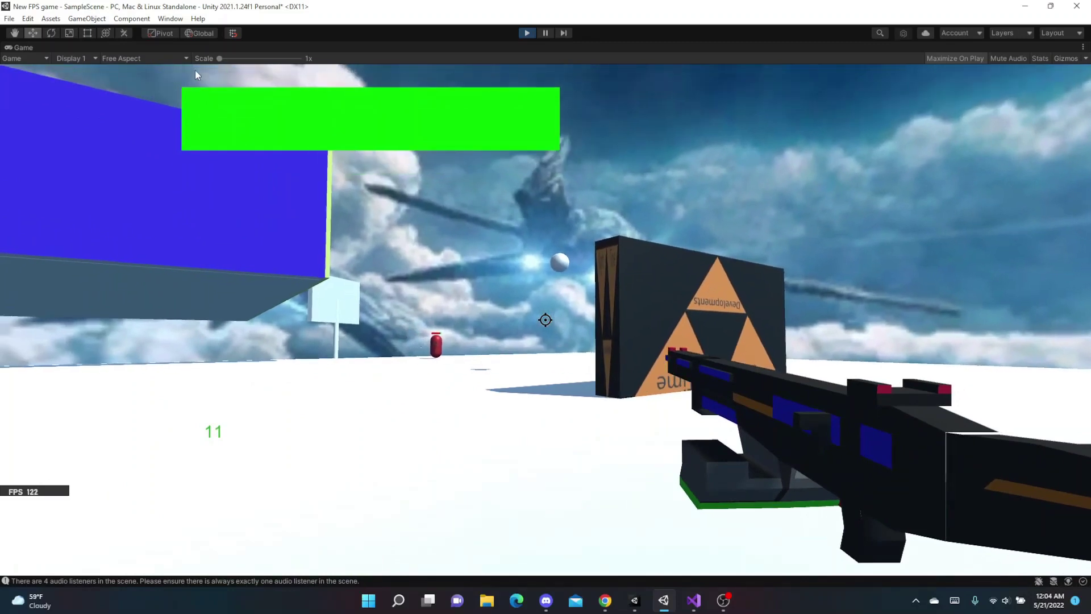
pyautogui.press('r')
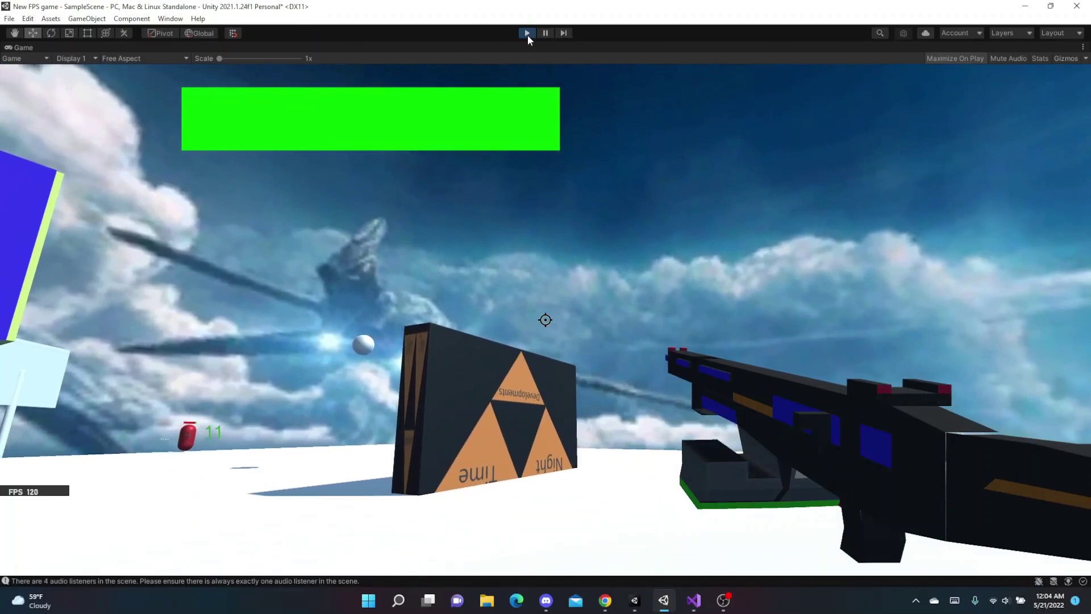
# Exit Play mode to end the zoom-aim play test
pyautogui.click(527, 32)
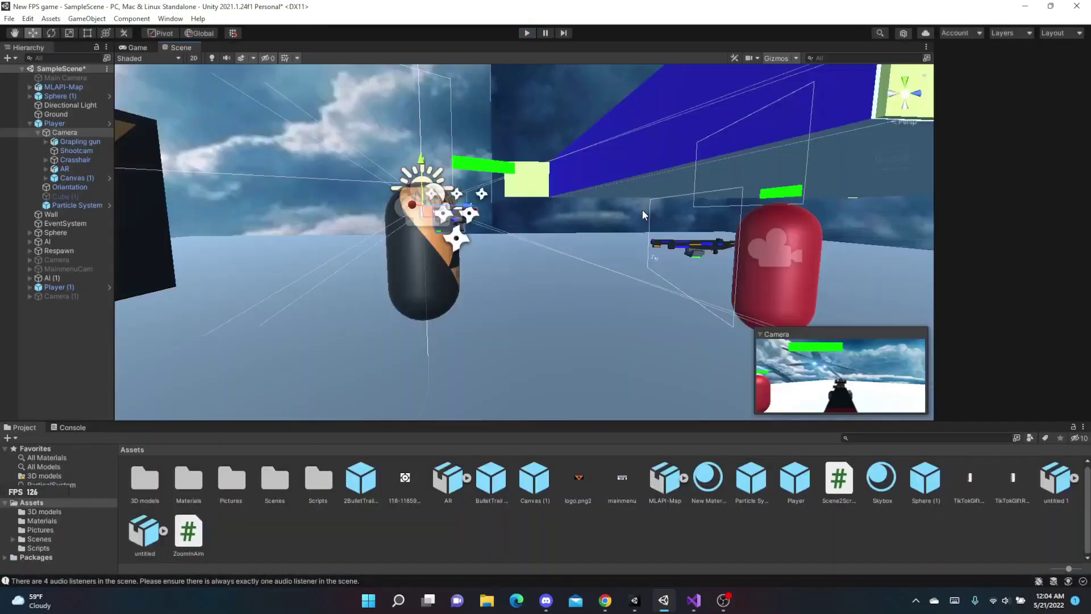